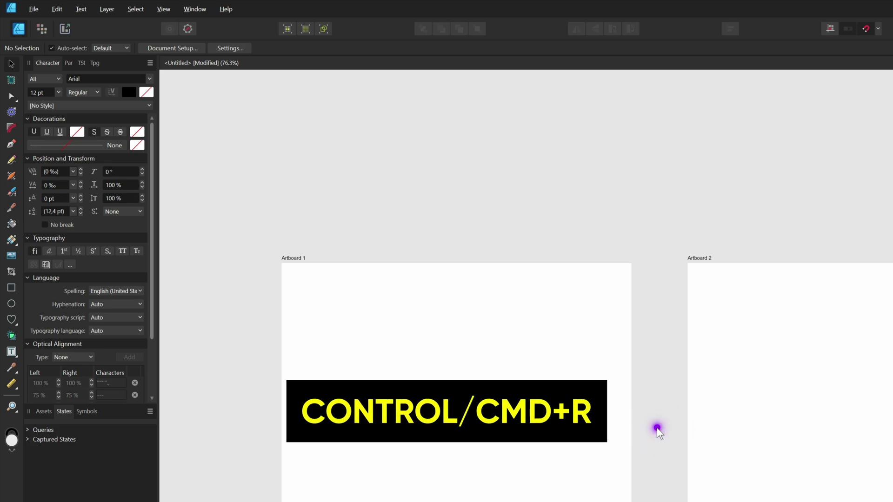
Turn on the canvas rulers with Ctrl+R and open the ruler units list, currently Pixels.
key("ctrl+r")
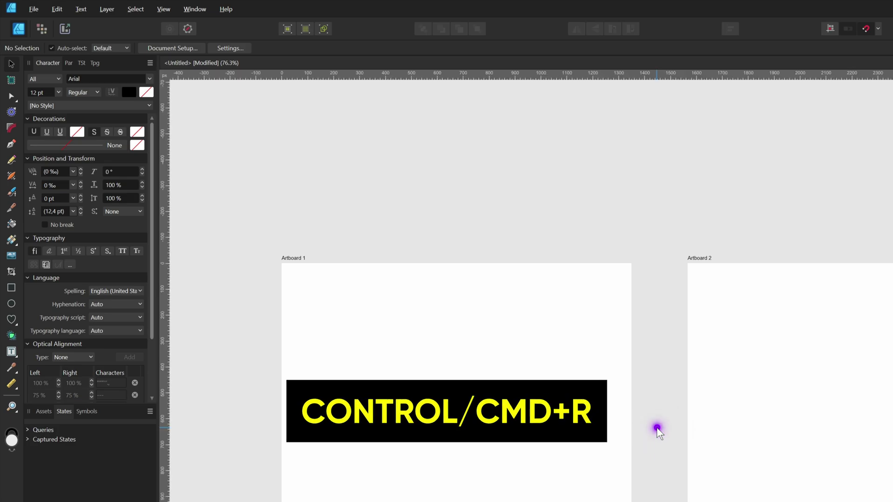
left_click(163, 9)
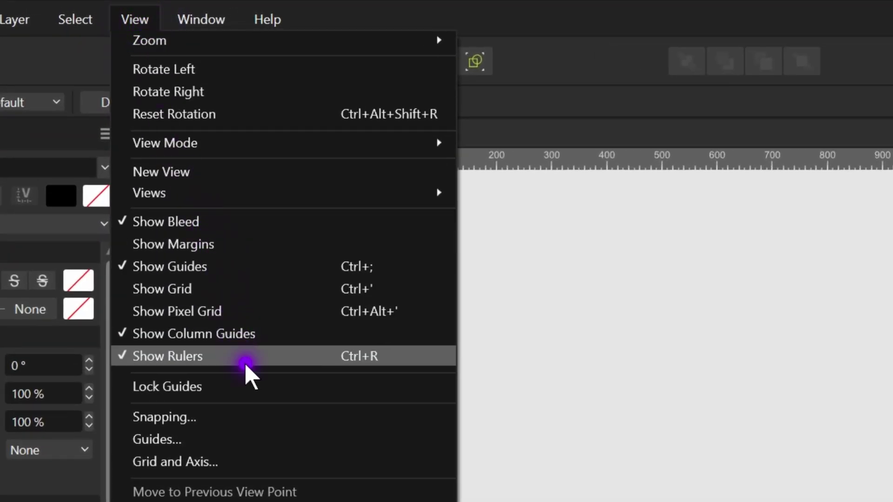
left_click(763, 361)
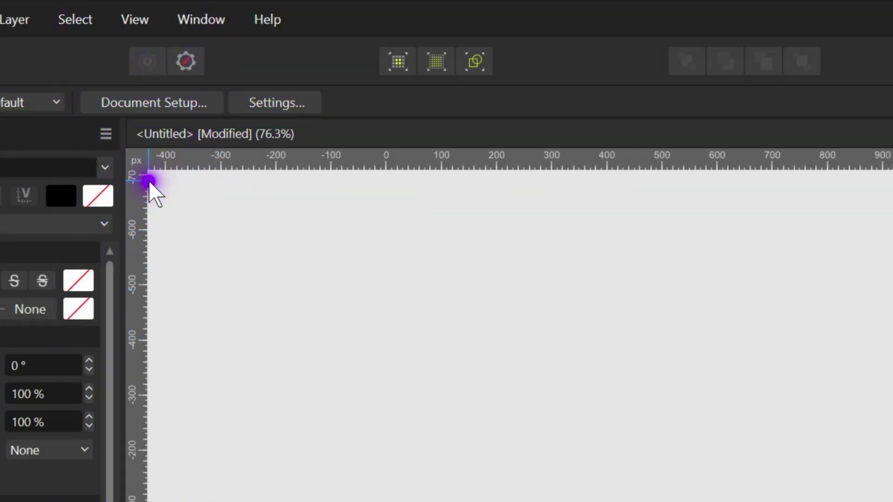
left_click(153, 181)
left_click(135, 159)
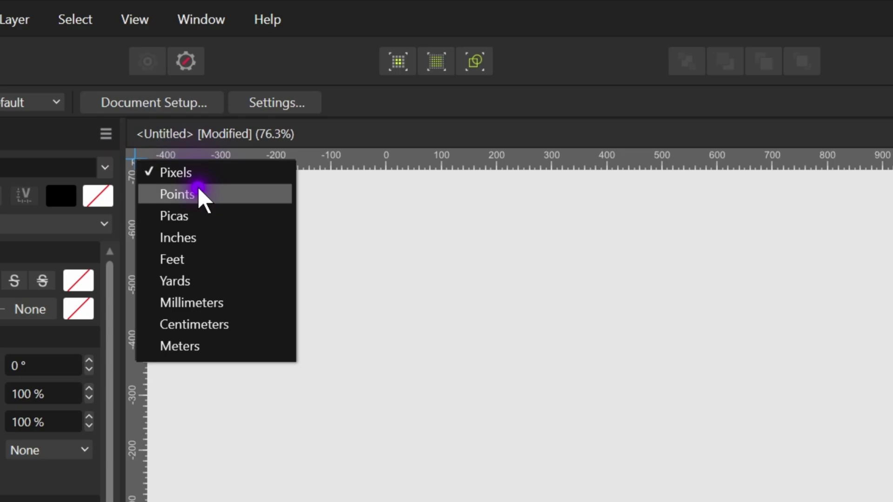
left_click(212, 303)
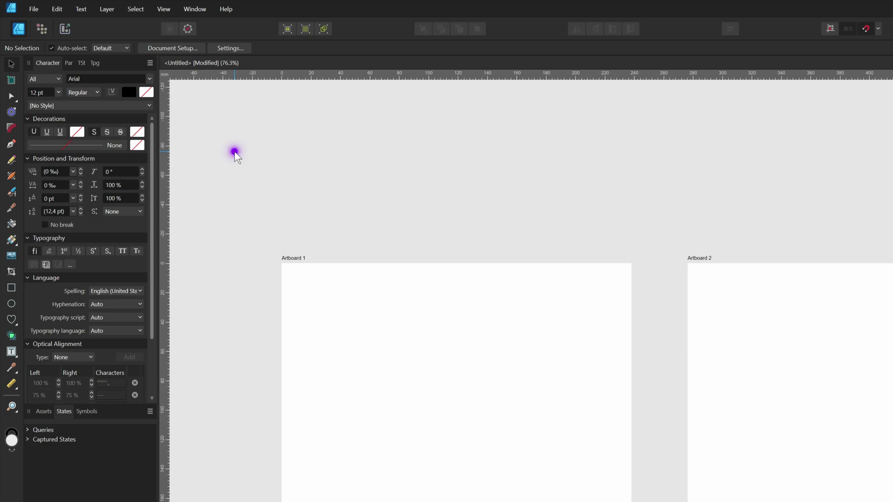
left_click(165, 75)
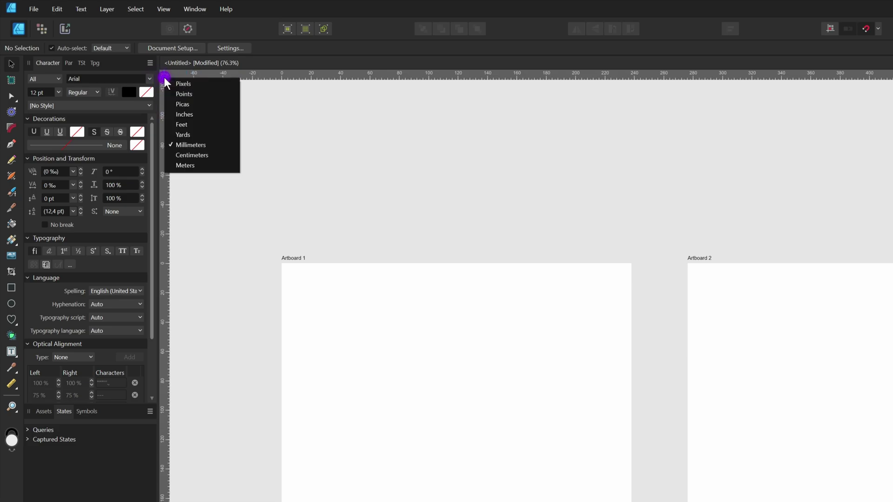
left_click(182, 84)
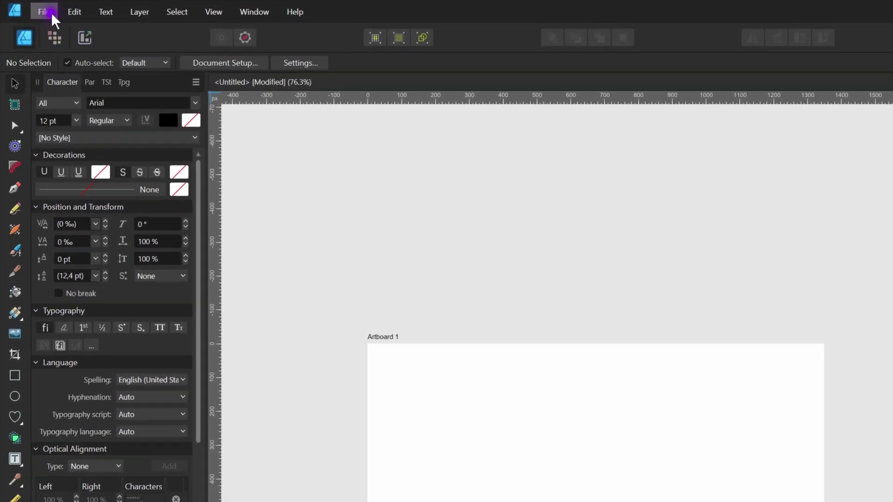
left_click(37, 10)
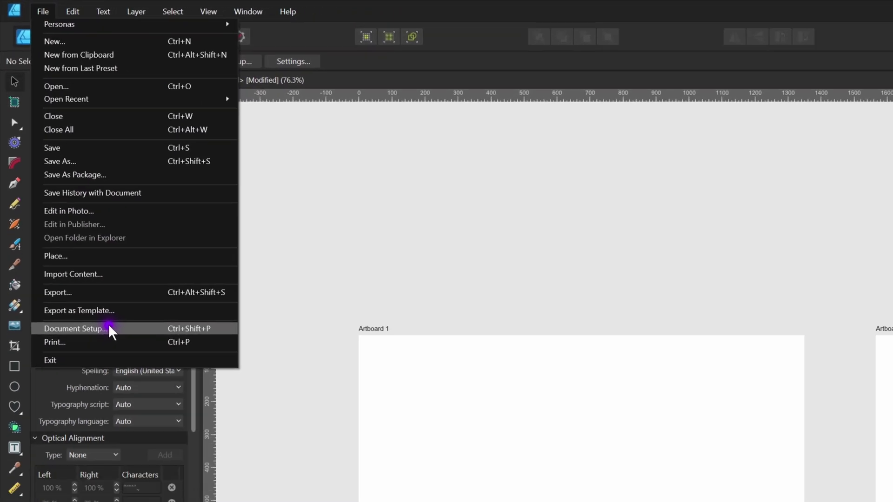
left_click(117, 452)
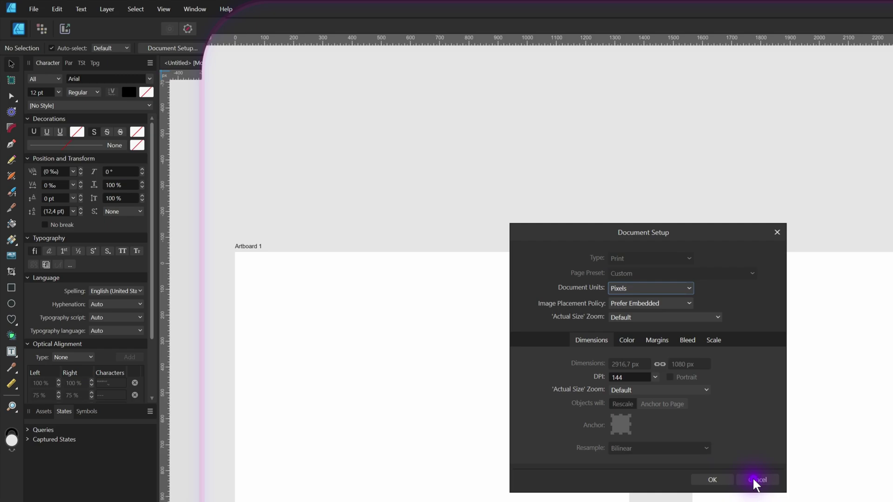
left_click(754, 482)
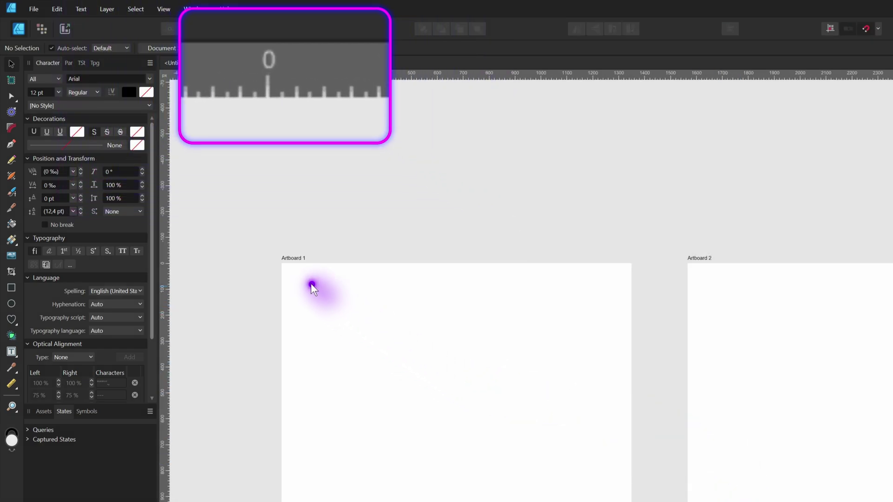
Drag a vertical and a horizontal guide to Artboard 1's centre, then compare against Artboard 2.
left_click(776, 305)
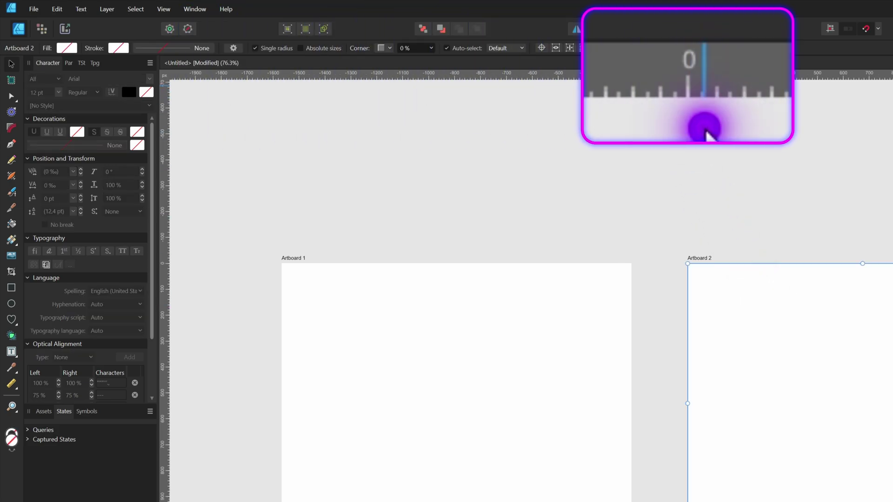
left_click(375, 321)
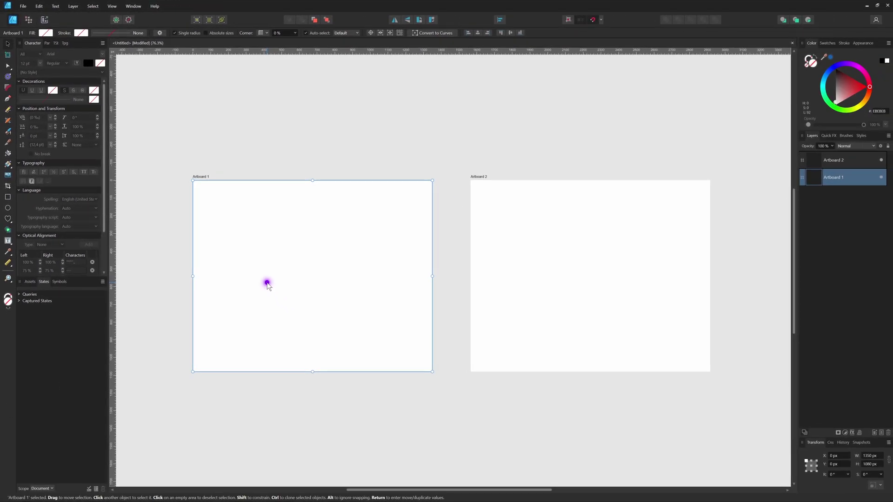
left_click_drag(114, 286, 312, 287)
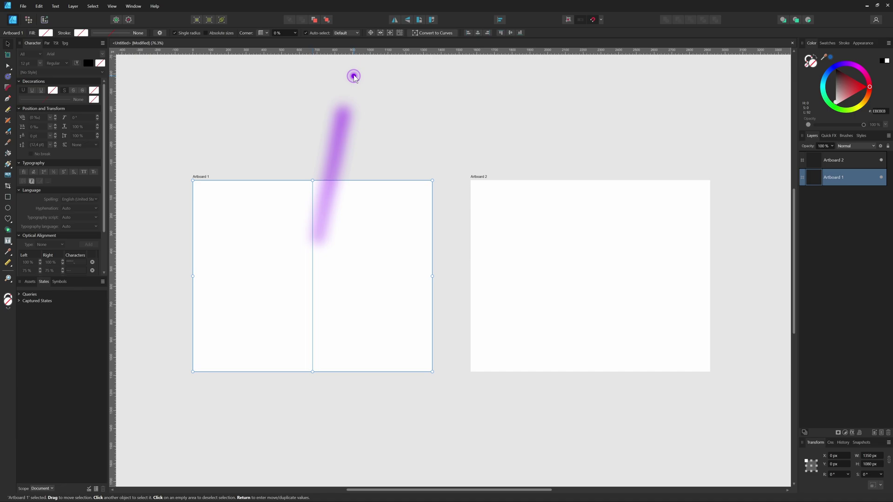
left_click_drag(340, 57, 334, 276)
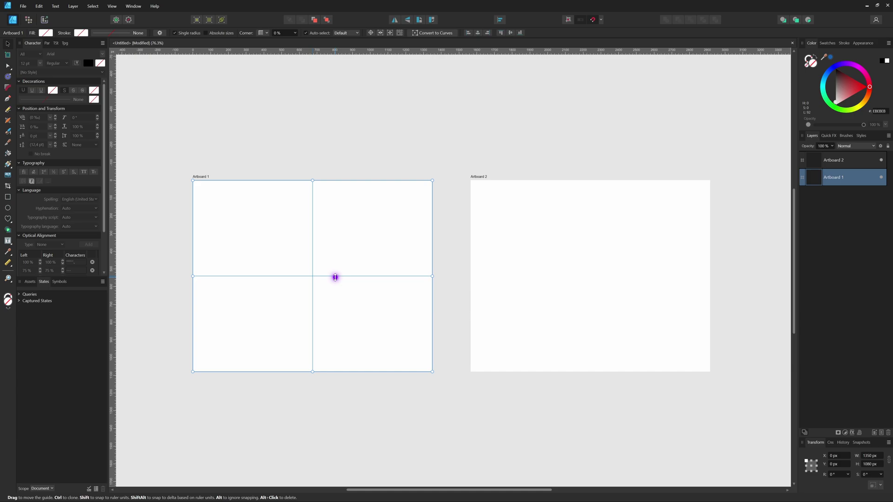
left_click(560, 283)
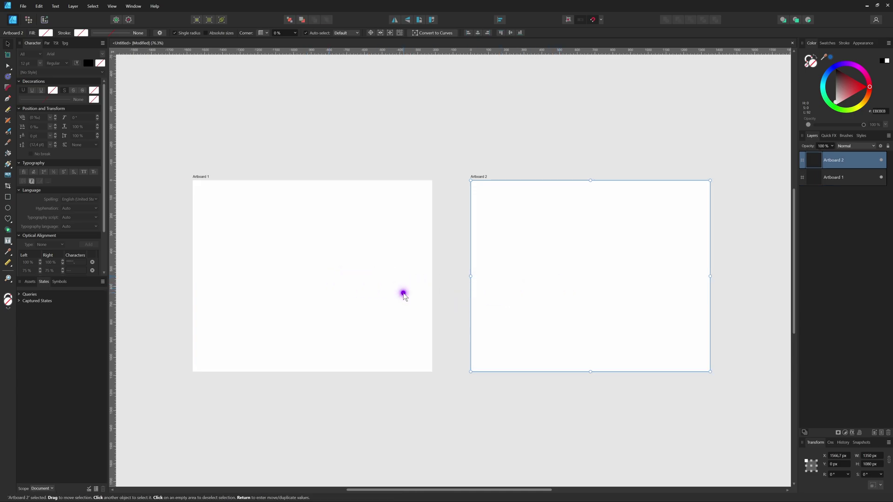
left_click(403, 294)
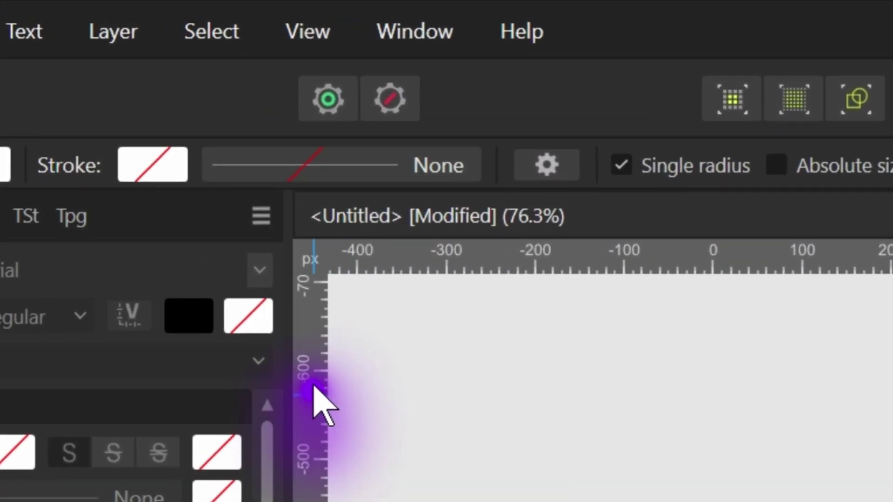
Drop the ruler zero point on the crossing of Artboard 1's two guides.
left_click_drag(313, 263, 314, 501)
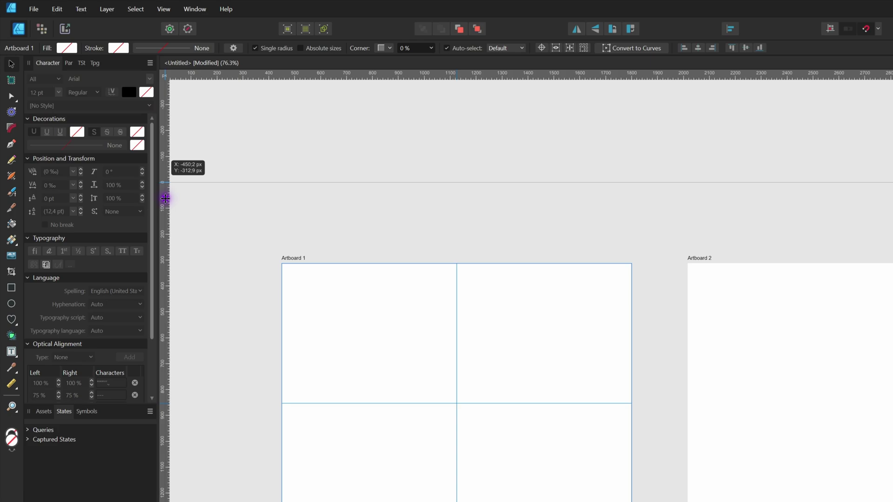
left_click_drag(165, 199, 394, 411)
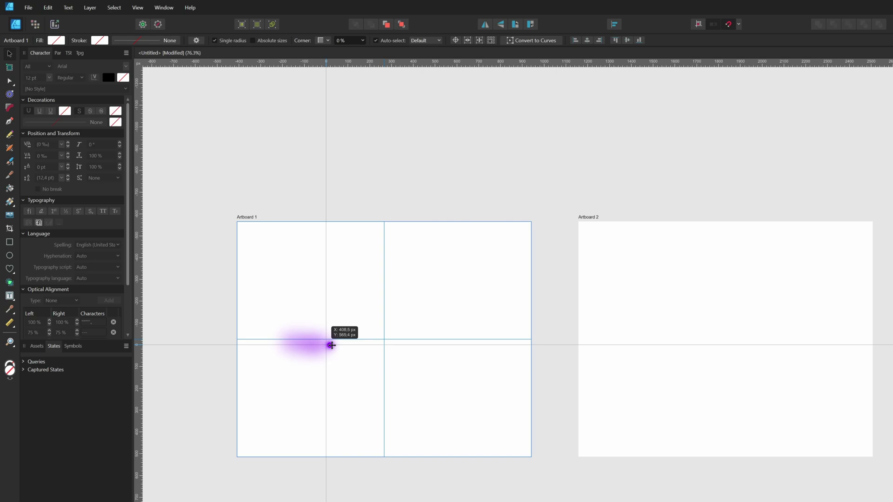
left_click_drag(332, 345, 385, 339)
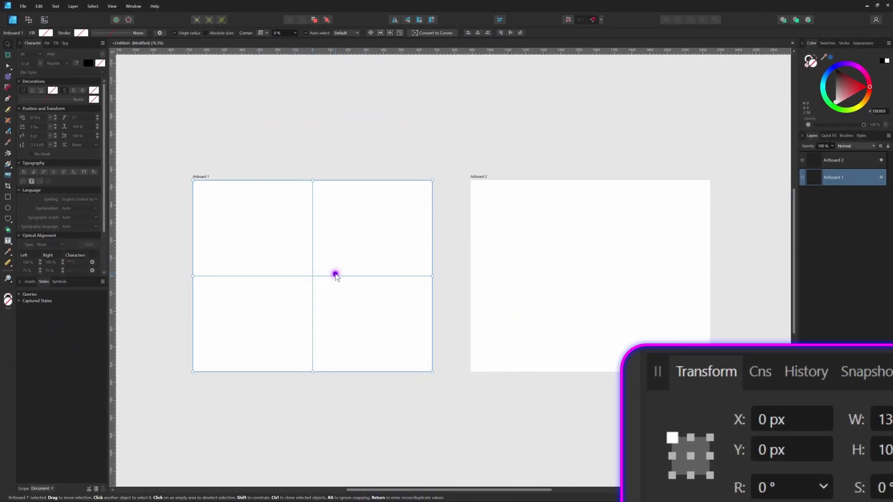
Draw a rectangle with the Rectangle Tool from the guide crossing, then select Artboard 2.
left_click(8, 197)
left_click_drag(313, 275, 381, 325)
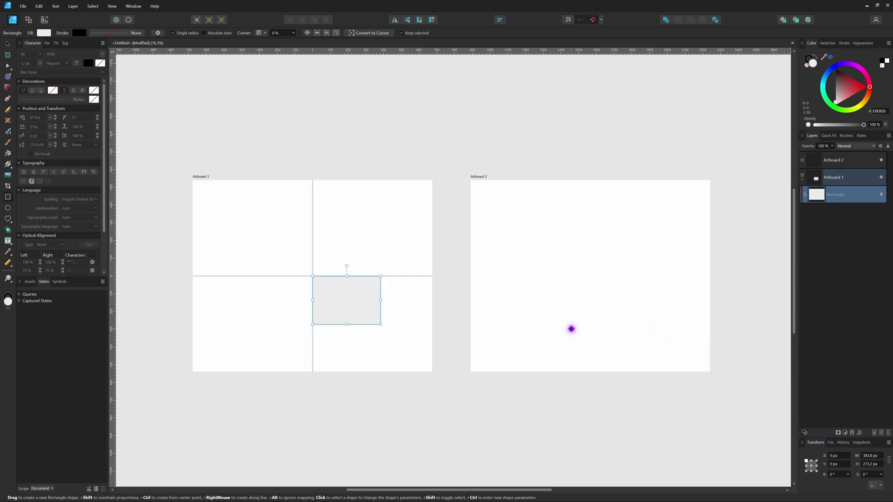
left_click(557, 309)
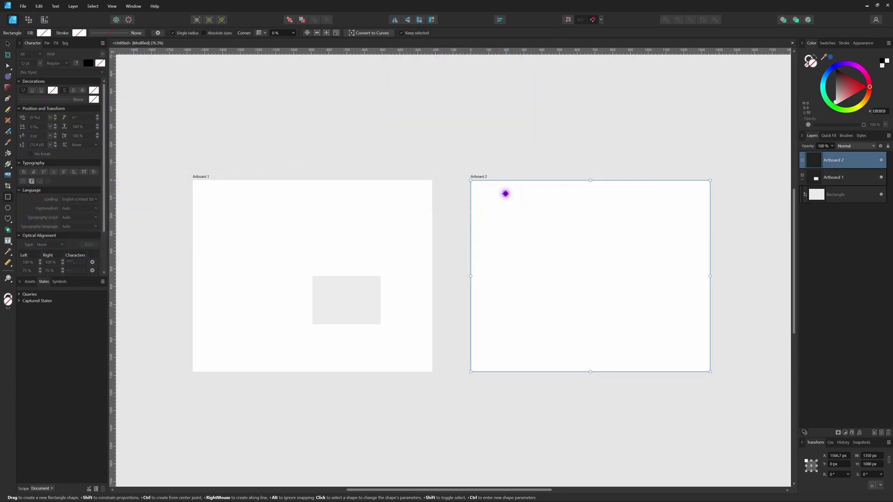
Set a separate ruler zero point on Artboard 2, then check Artboard 1's grey rectangle.
left_click_drag(113, 51, 647, 263)
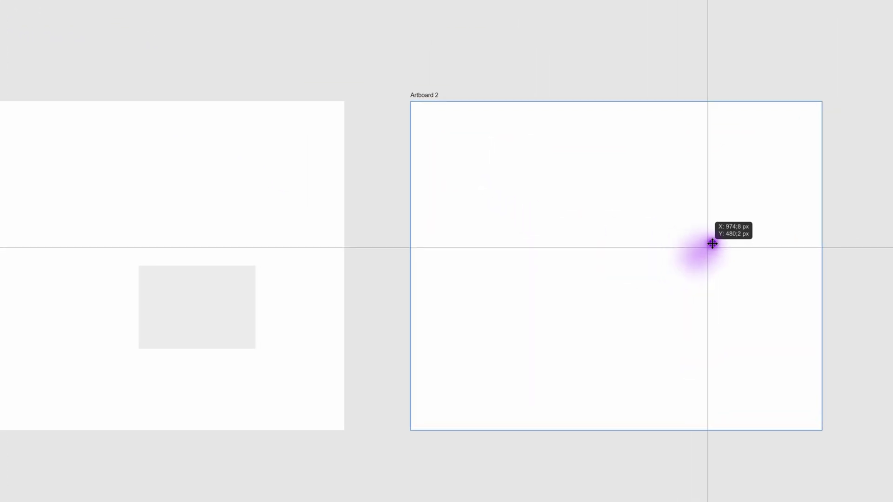
left_click_drag(712, 244, 725, 215)
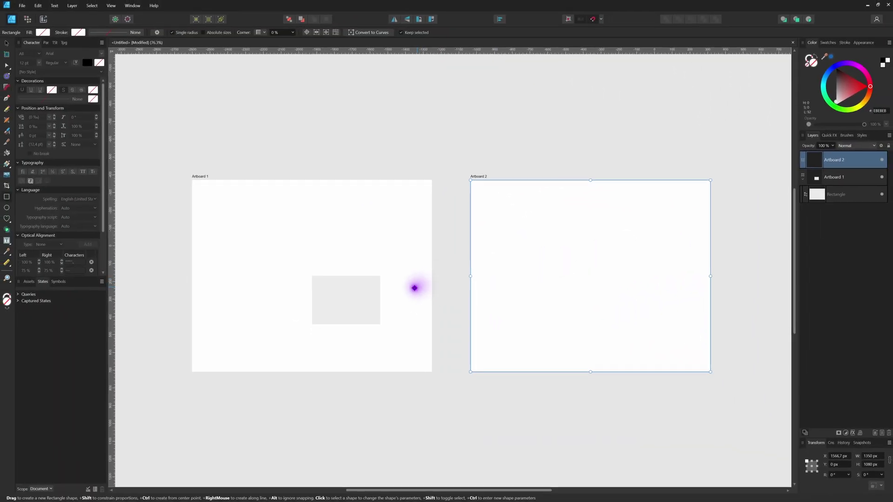
left_click(263, 310)
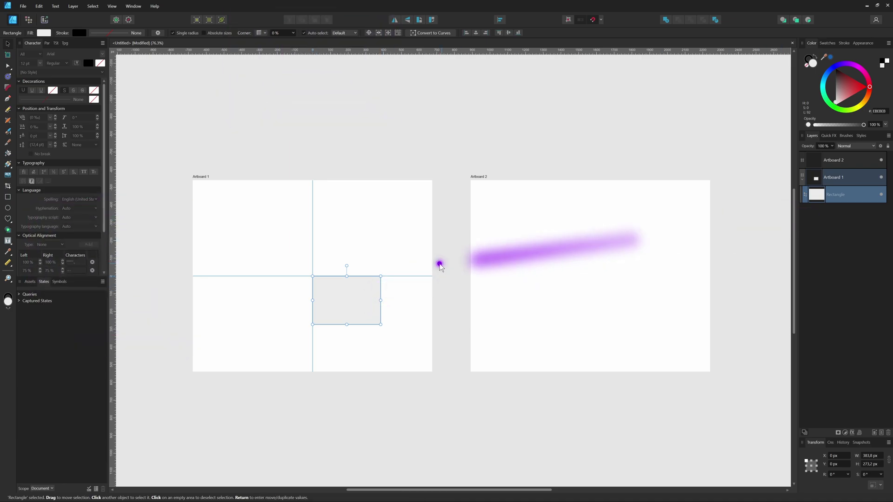
left_click(397, 245)
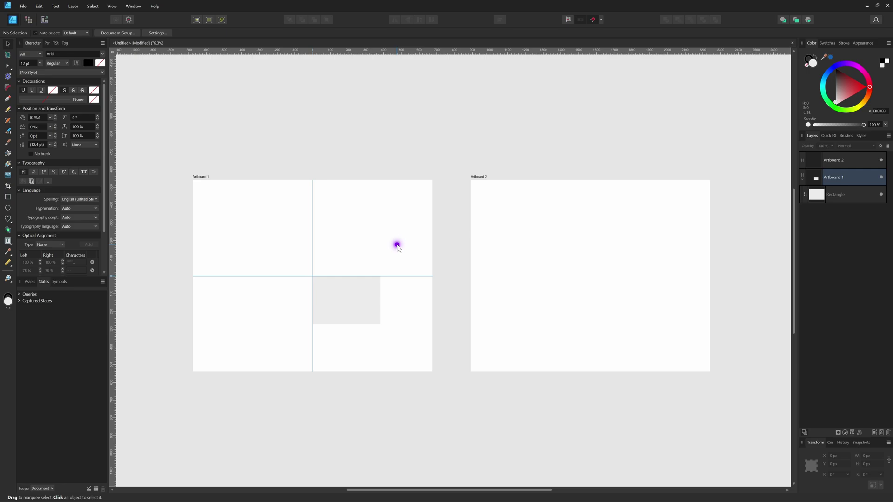
Copy the grey rectangle from Artboard 1 and paste it into Artboard 2 via right-click menus.
left_click(341, 315)
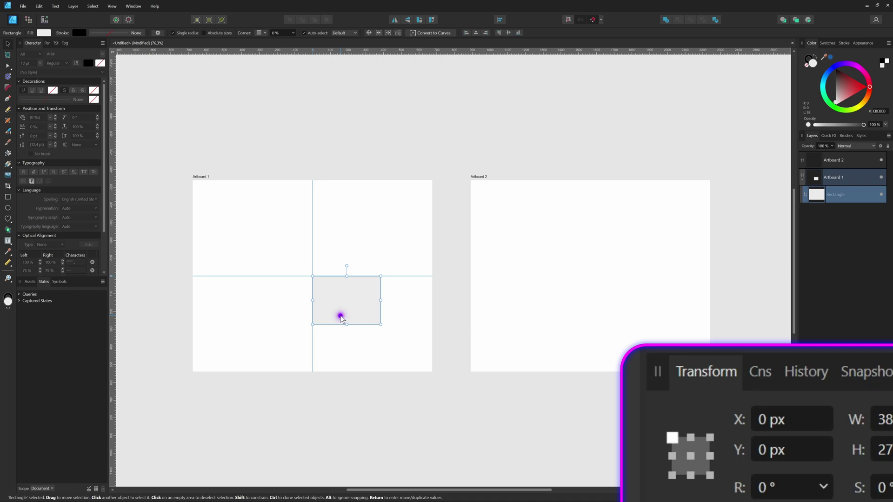
right_click(353, 300)
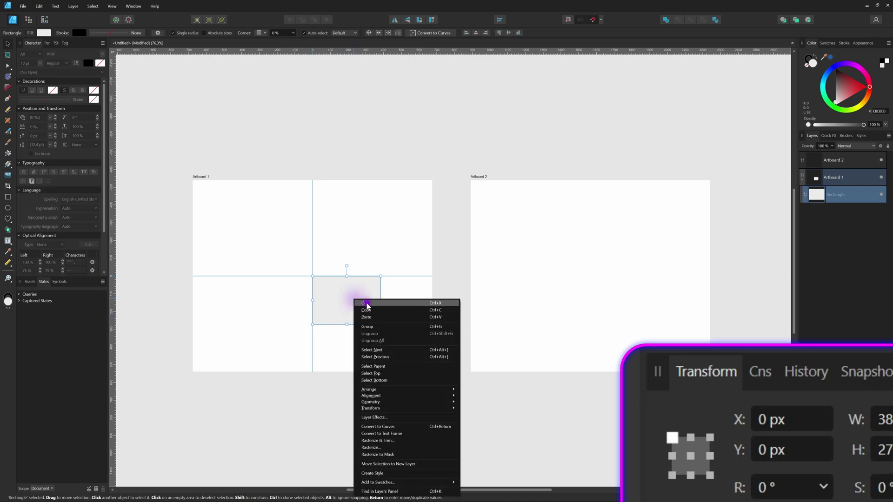
left_click(367, 310)
left_click(569, 313)
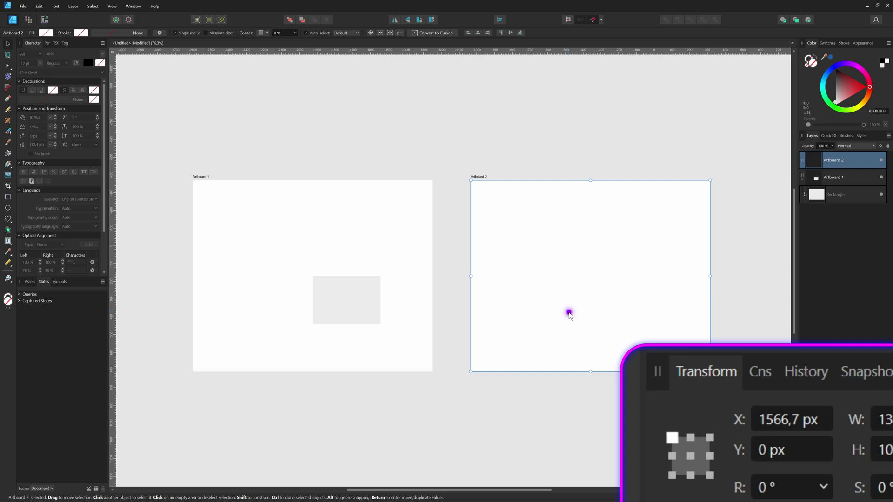
right_click(581, 278)
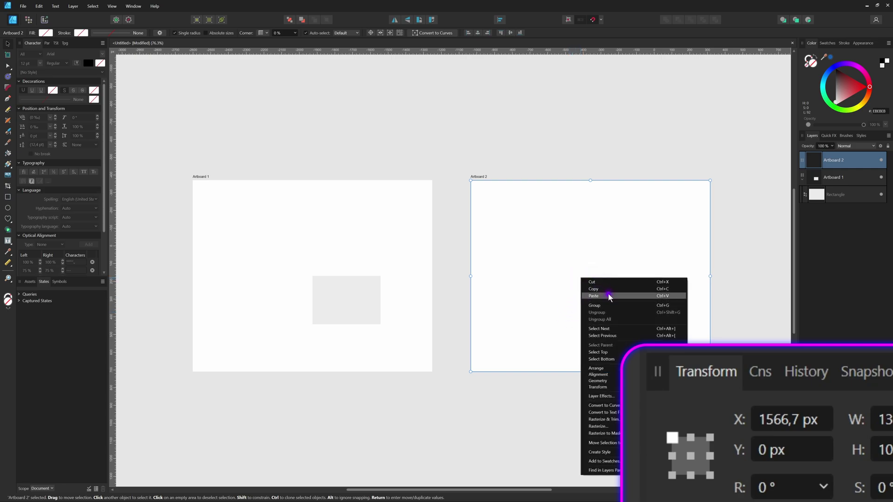
left_click(593, 296)
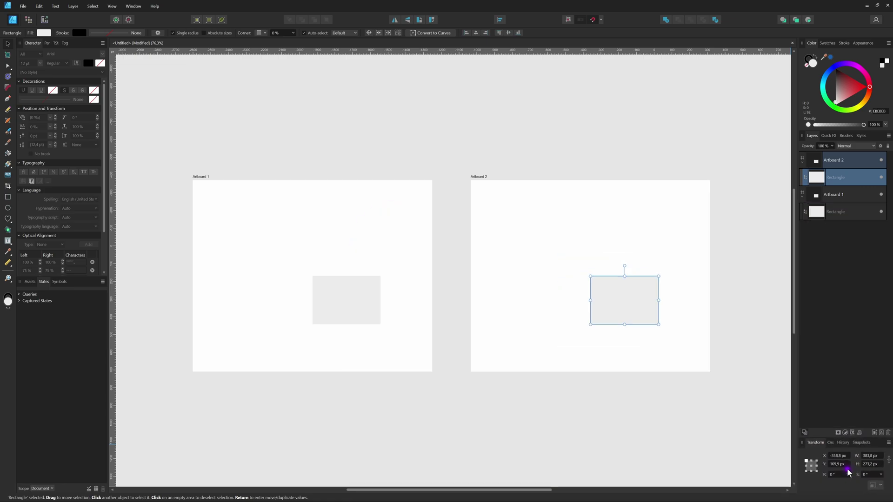
Delete the grey rectangles from both Artboard 2 and Artboard 1.
left_click(620, 319)
key("Delete")
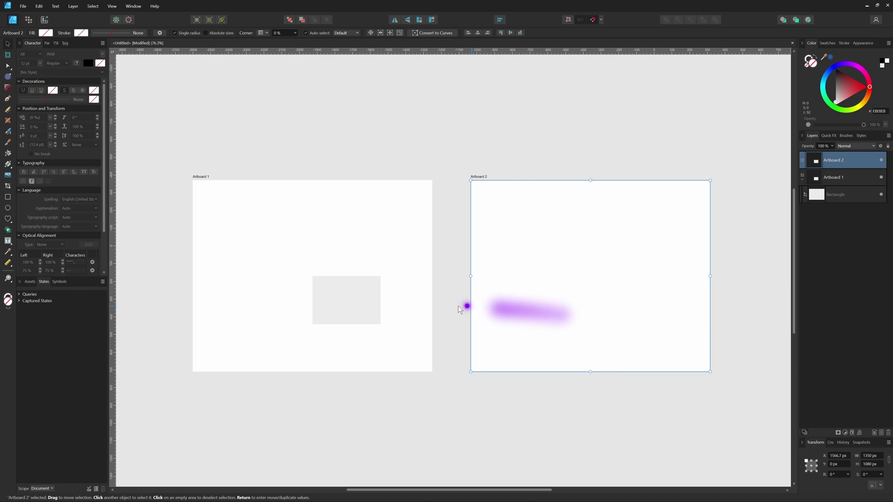
left_click(374, 309)
key("Delete")
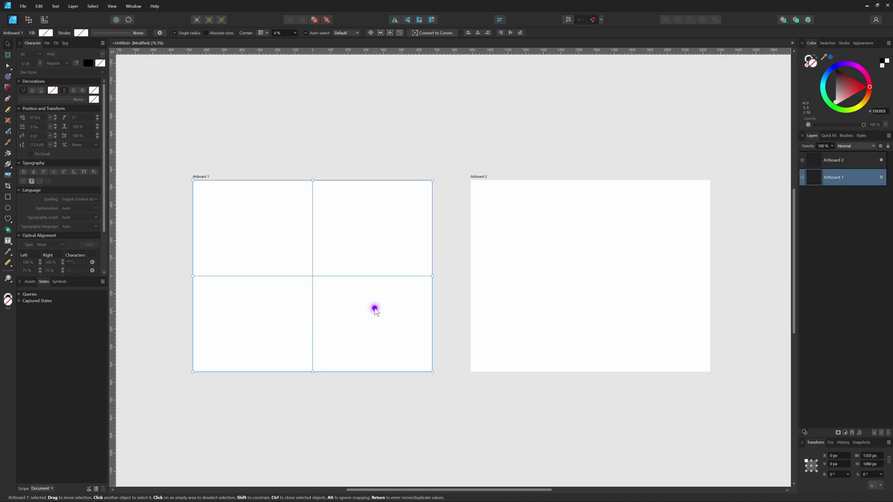
Reset the ruler origin to its default by double-clicking it, then reselect Artboard 1.
scroll(465, 298, "down", 2)
left_click(481, 296)
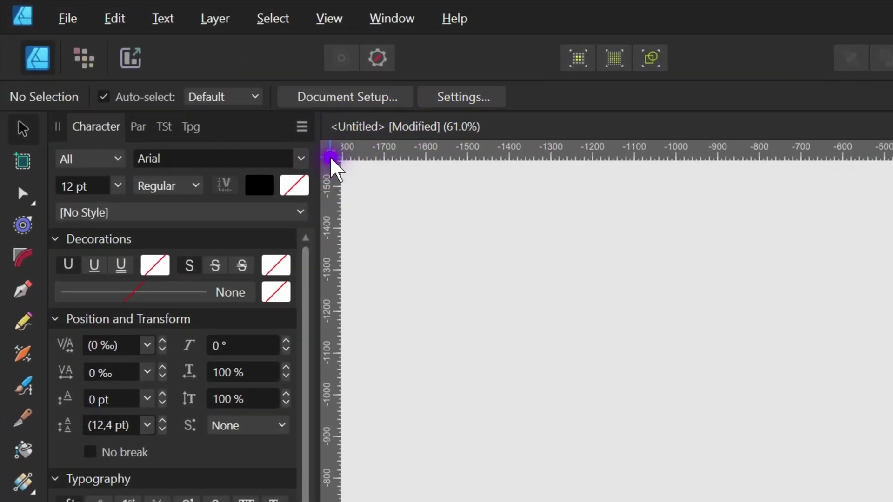
double_click(331, 159)
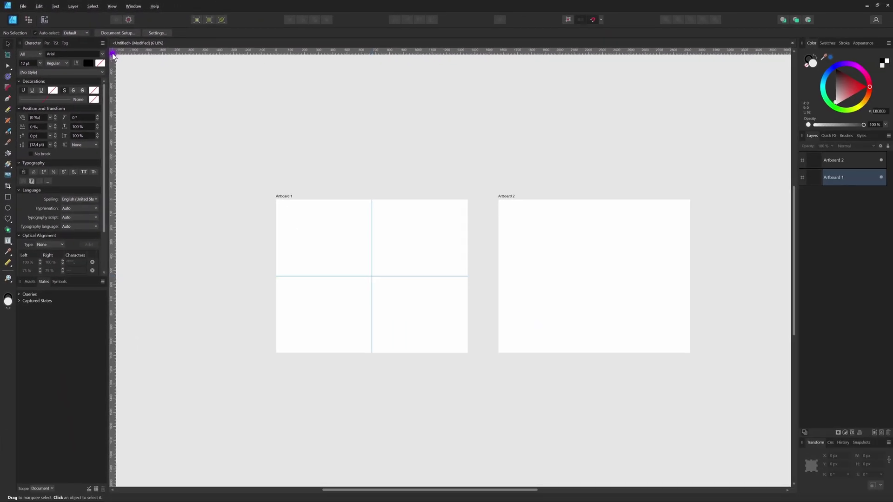
scroll(376, 311, "up", 2)
left_click(376, 311)
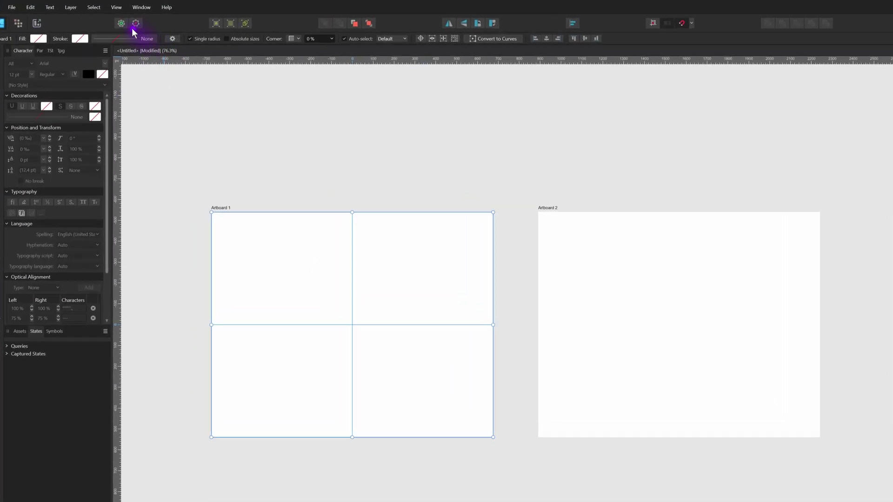
Enable View > Show Grid so the grid covers Artboard 1, then reopen the View menu.
left_click(112, 6)
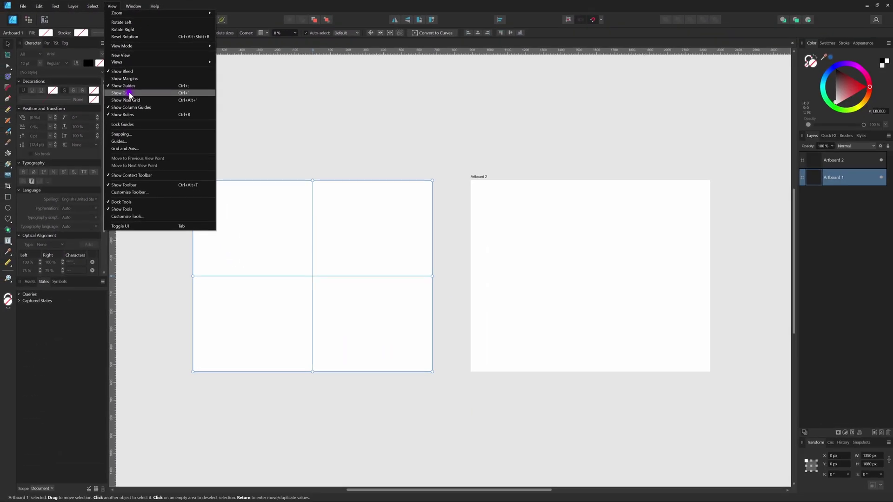
left_click(129, 93)
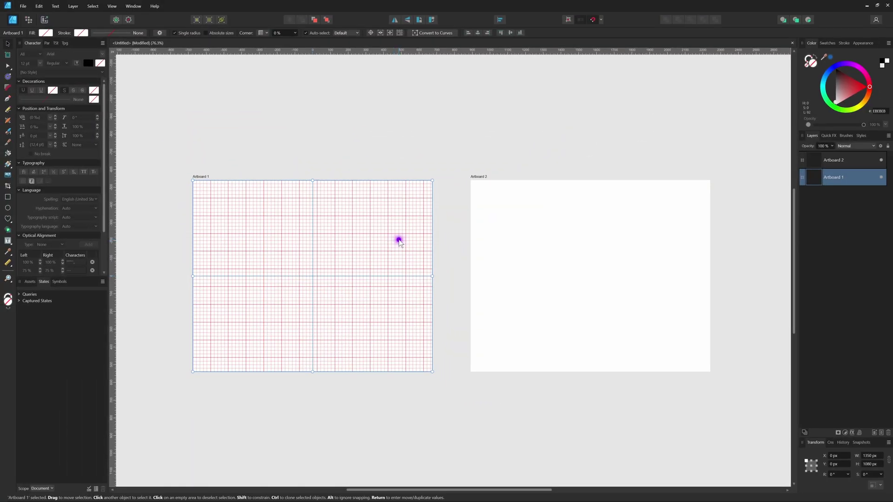
left_click(112, 6)
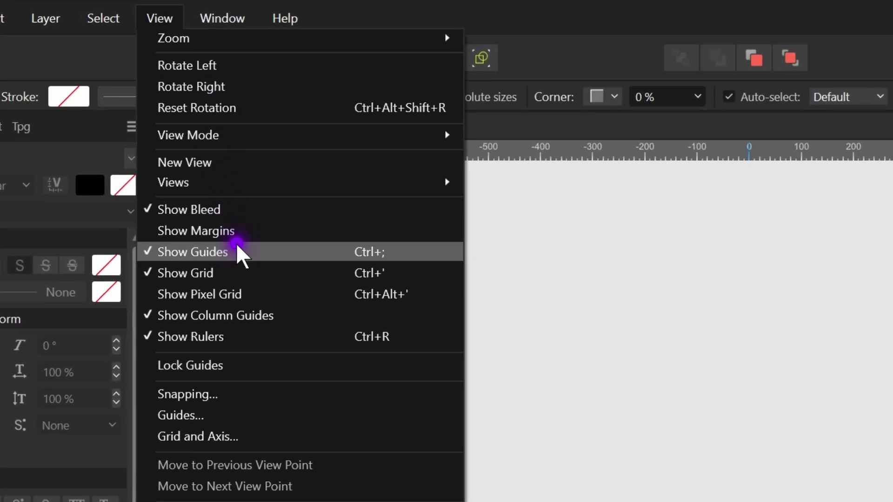
Open the Grid and Axis settings and switch the grid to Basic mode.
left_click(238, 431)
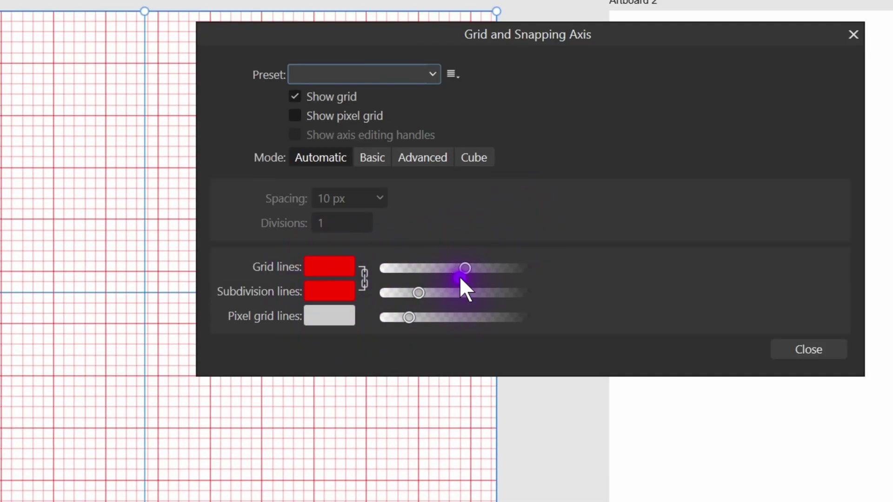
left_click_drag(465, 269, 423, 293)
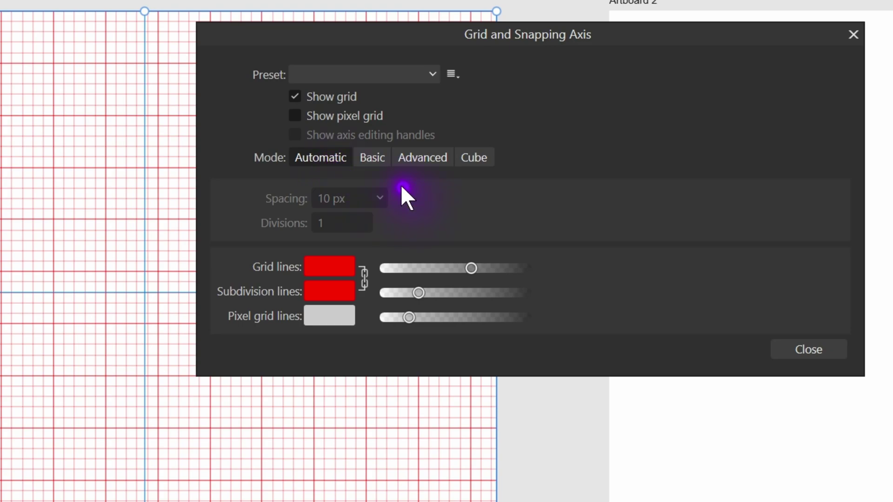
left_click(374, 160)
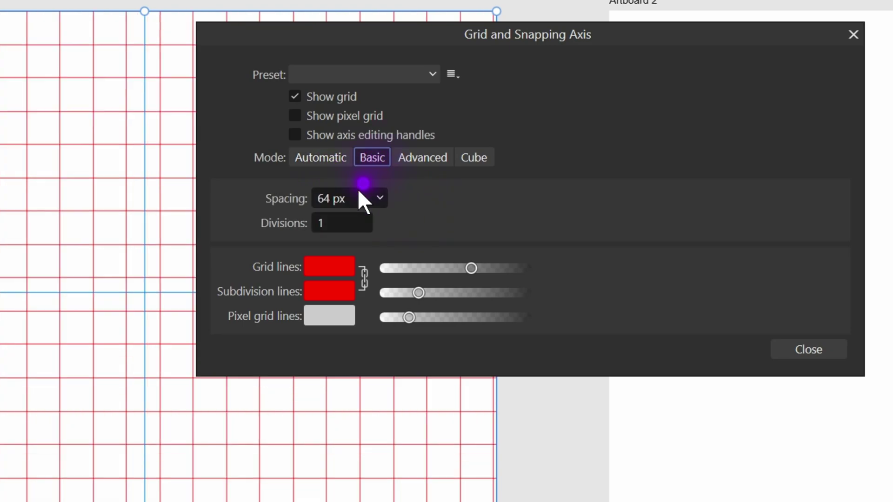
Try 200 px spacing with 10 divisions, then set spacing back to 64 px.
left_click(347, 200)
type("200")
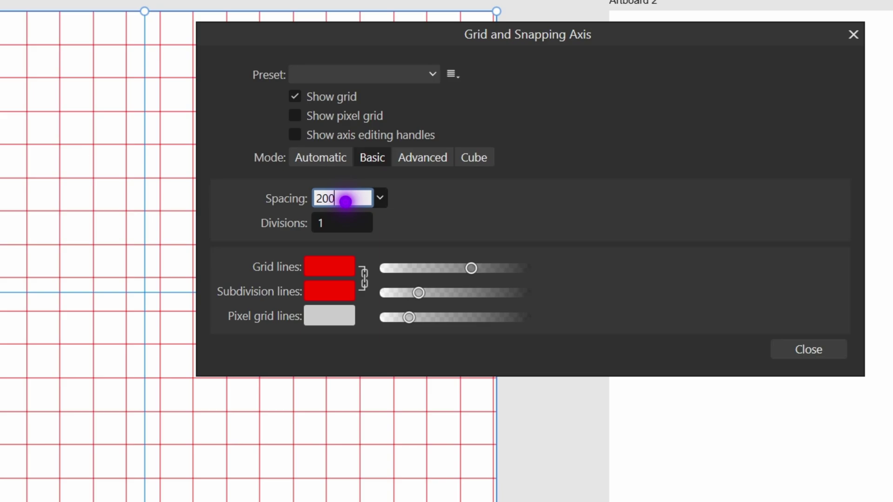
left_click(345, 223)
type("10")
key("Return")
left_click(336, 200)
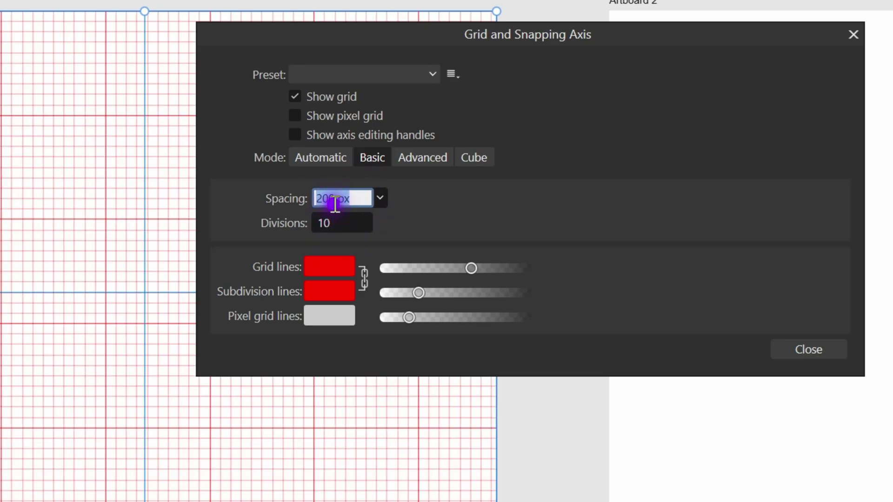
type("64")
key("Return")
left_click(346, 222)
Set divisions to 1, switch to Advanced, untick Uniform, show axis editing handles, and close.
type("1")
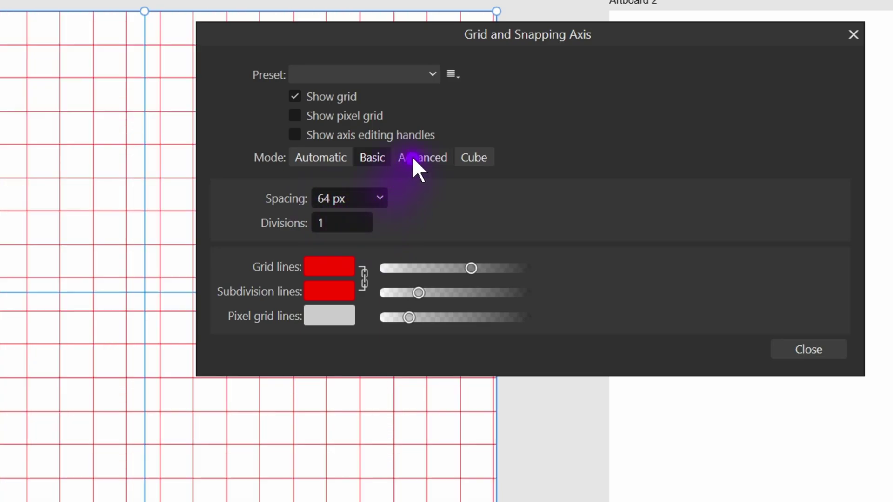
left_click(414, 155)
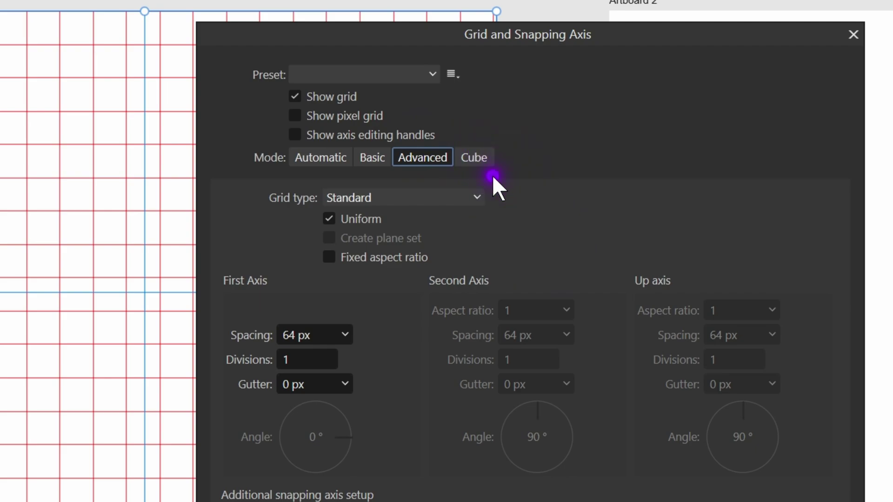
left_click(366, 223)
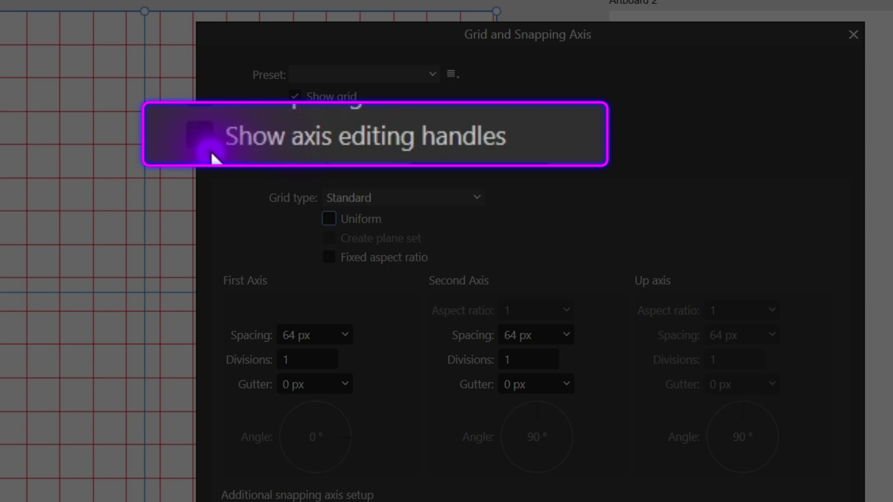
left_click(207, 144)
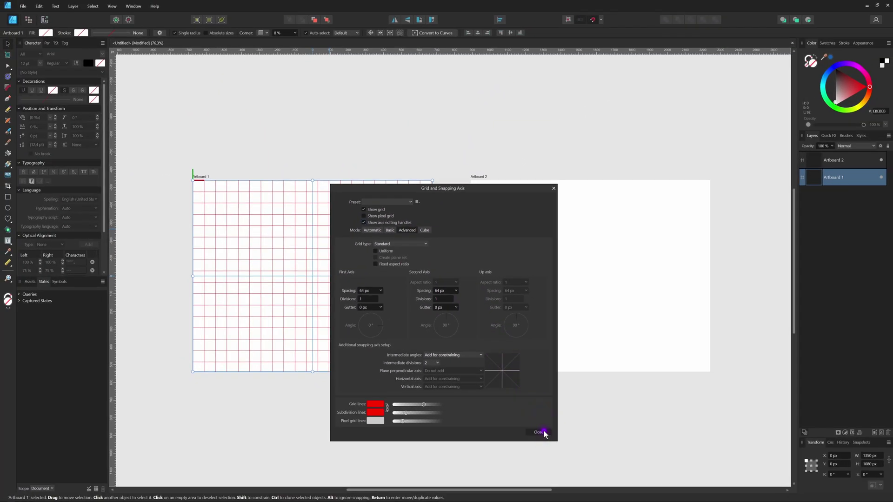
left_click(539, 432)
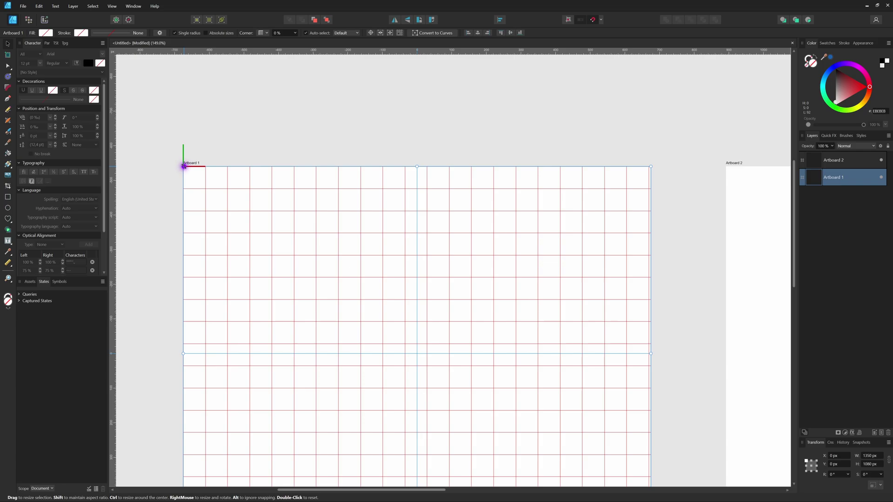
Undo the accidental corner resize of Artboard 1 and lock it in the Layers panel.
left_click_drag(183, 166, 226, 210)
key("ctrl+z")
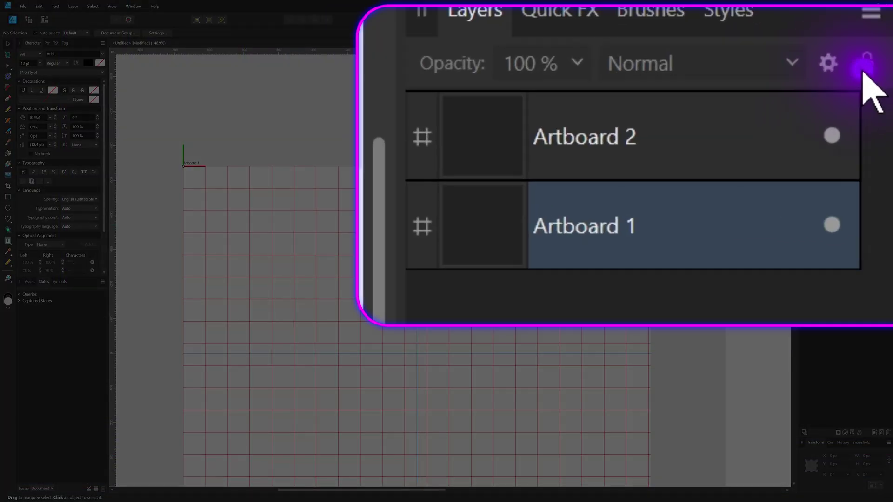
left_click(698, 228)
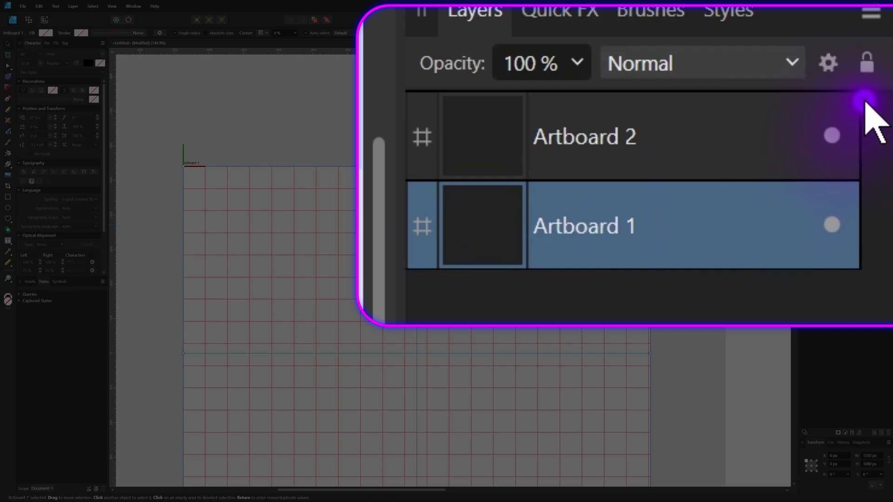
left_click(887, 145)
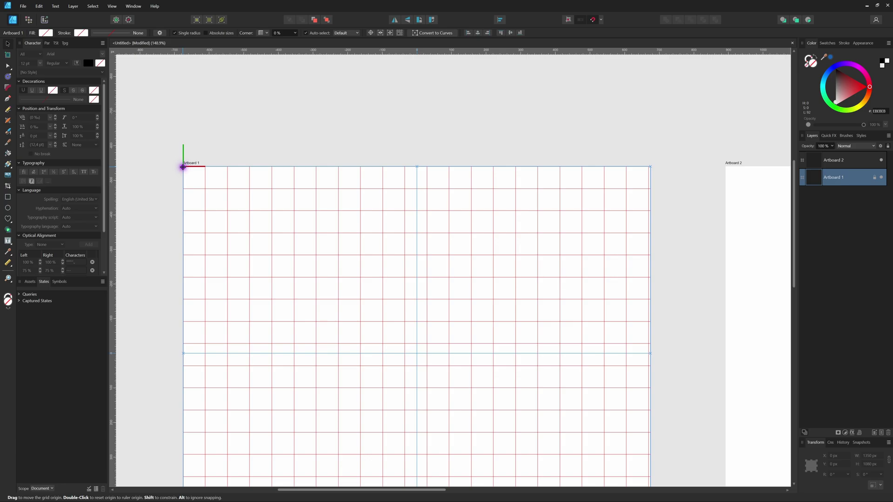
Snap the grid origin to Artboard 1's centre and drag the axis handles to get roughly 47,2 px squares.
mouse_move(183, 167)
left_mouse_down()
mouse_move(262, 291)
mouse_move(348, 341)
mouse_move(406, 323)
left_mouse_up()
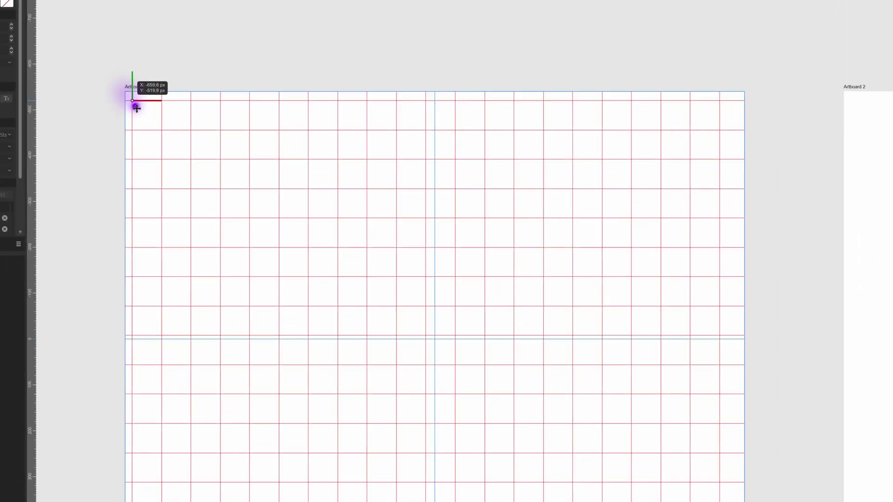
mouse_move(432, 282)
left_mouse_down()
mouse_move(450, 309)
mouse_move(447, 327)
left_mouse_up()
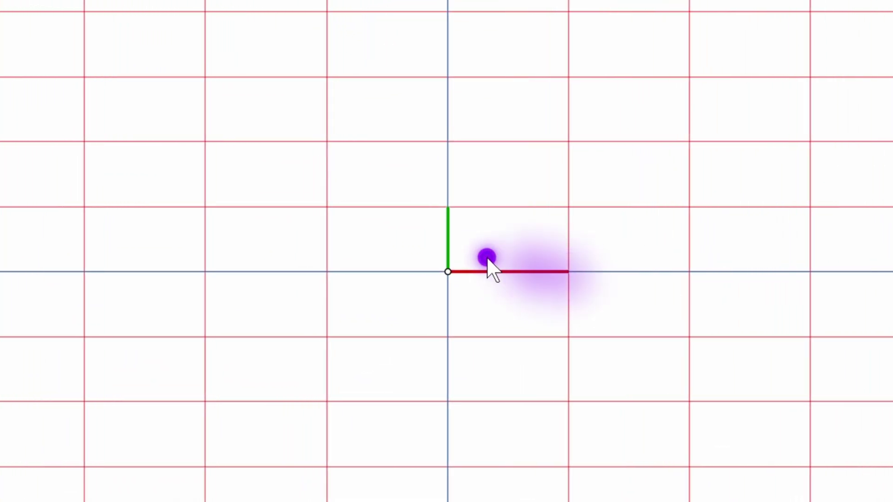
left_click_drag(448, 208, 453, 182)
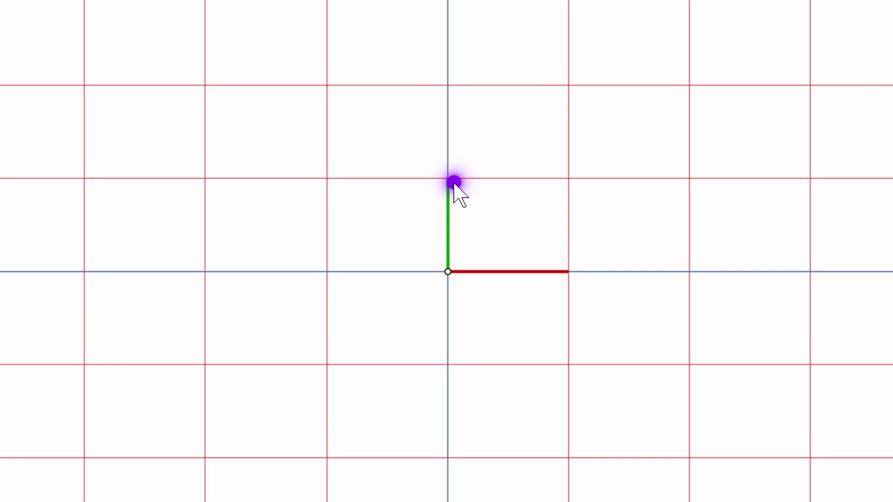
scroll(449, 184, "up", 1)
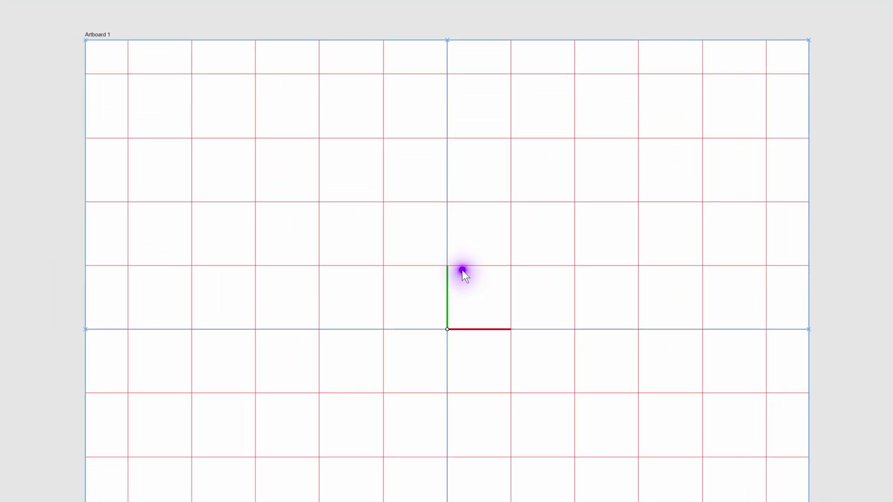
left_click_drag(447, 269, 447, 300)
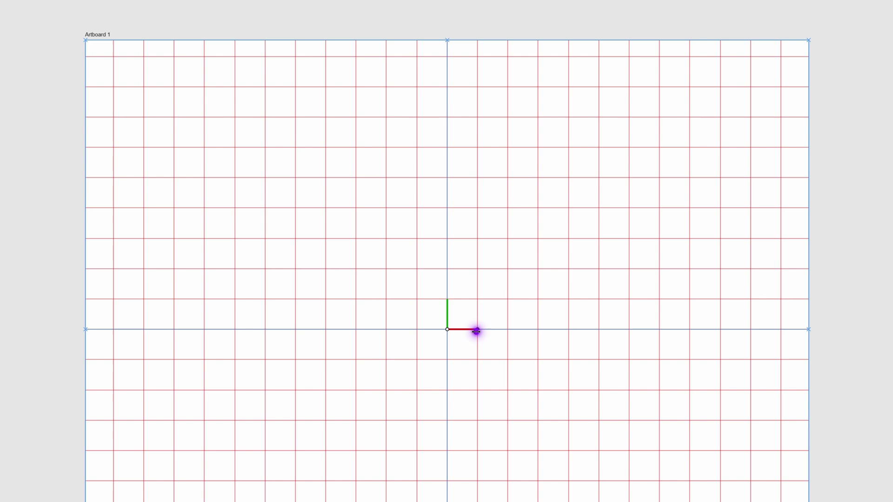
left_click_drag(474, 328, 562, 301)
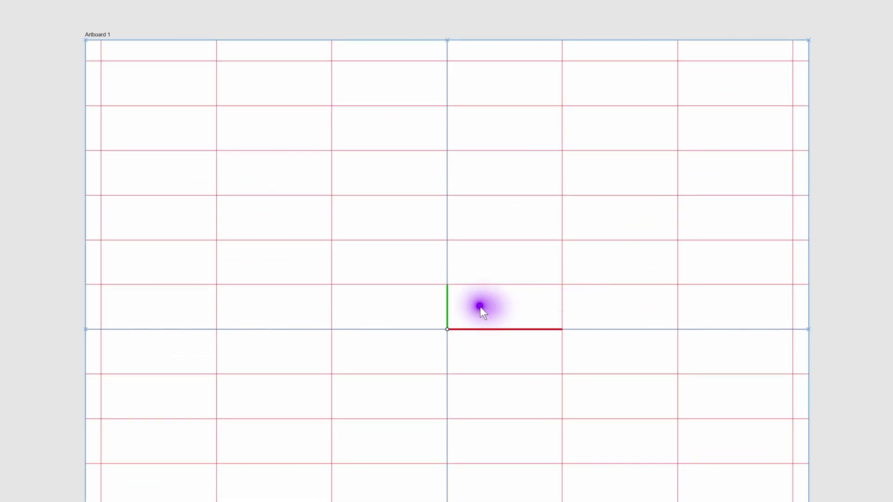
left_click_drag(562, 330, 468, 331)
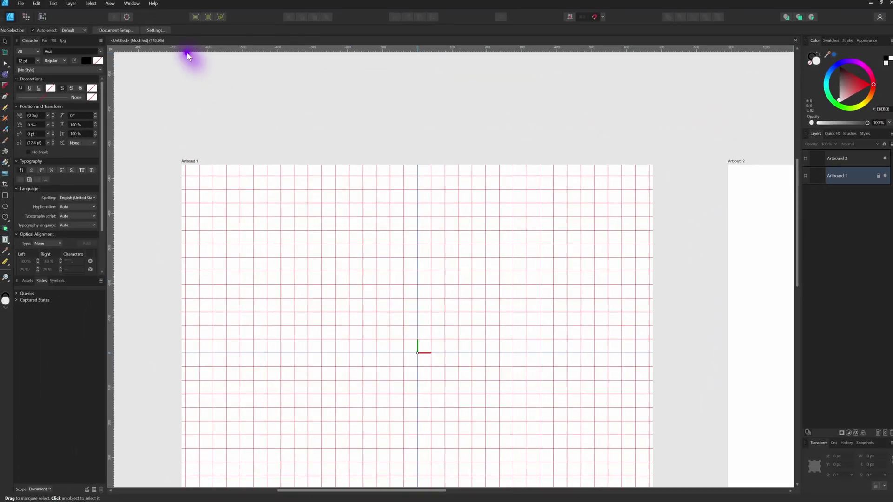
Turn off Show axis editing handles in the Grid and Axis settings.
left_click(112, 6)
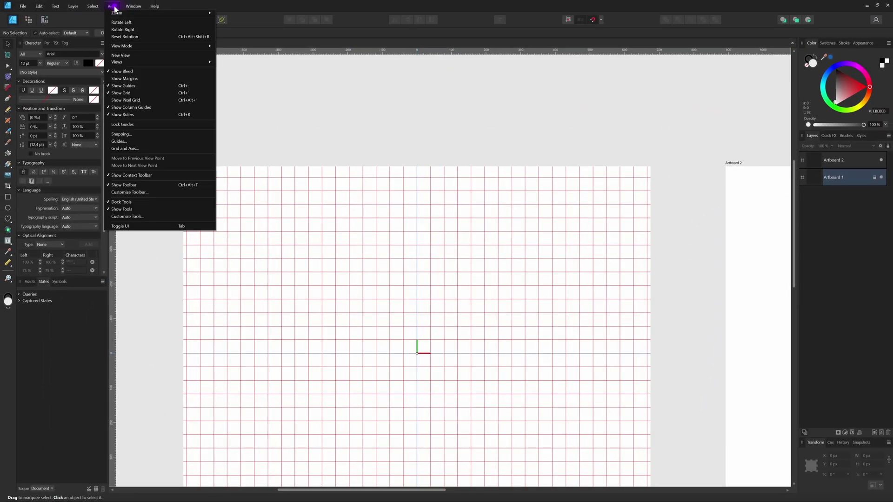
left_click(125, 148)
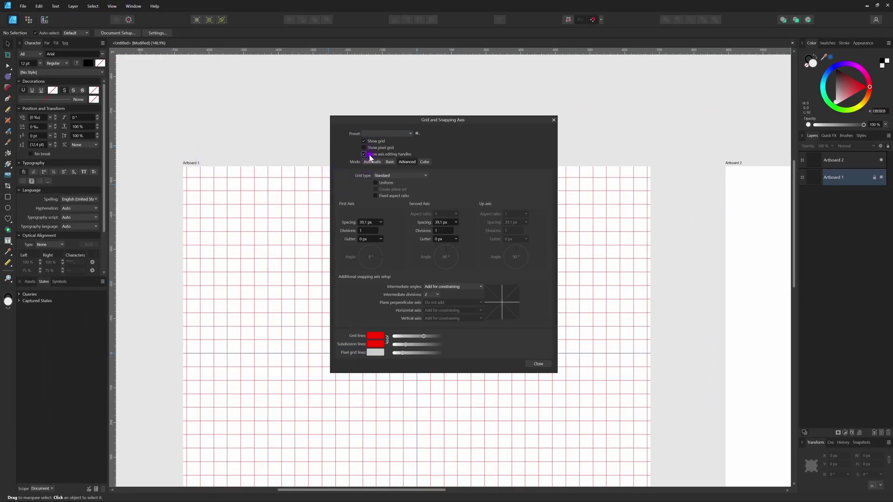
left_click(540, 363)
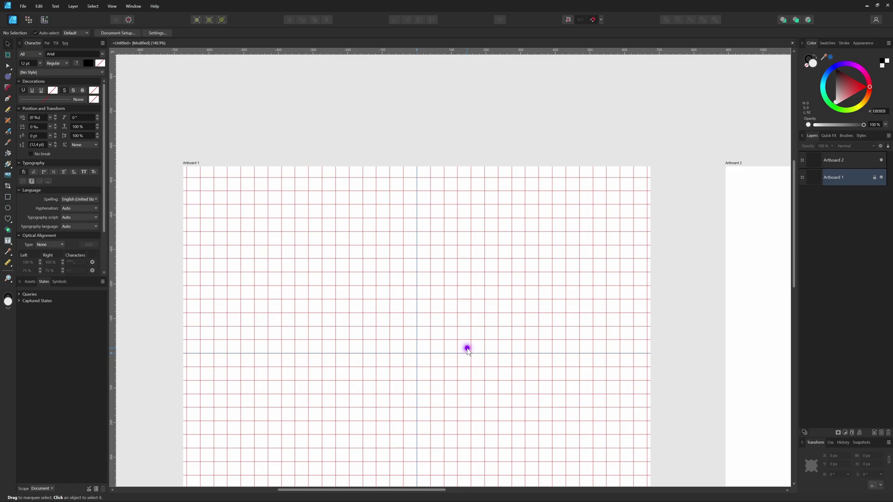
left_click_drag(467, 348, 331, 329)
left_click(630, 323)
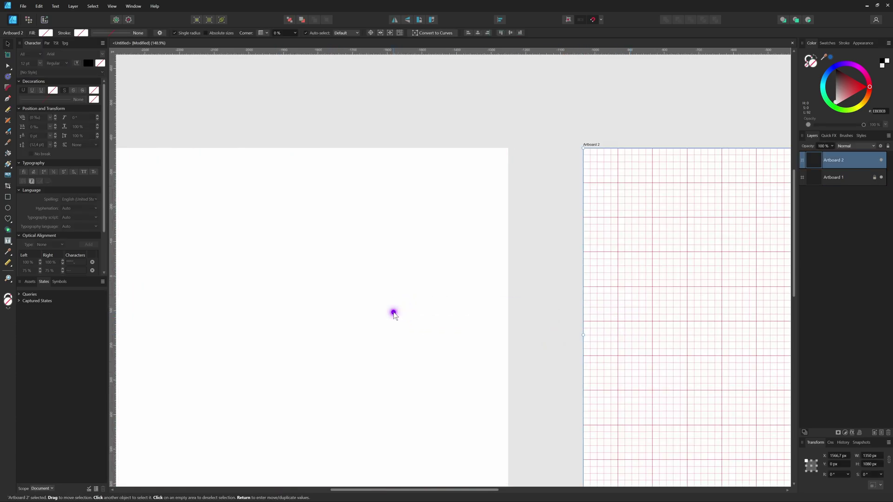
key("ctrl+0")
left_click(372, 259)
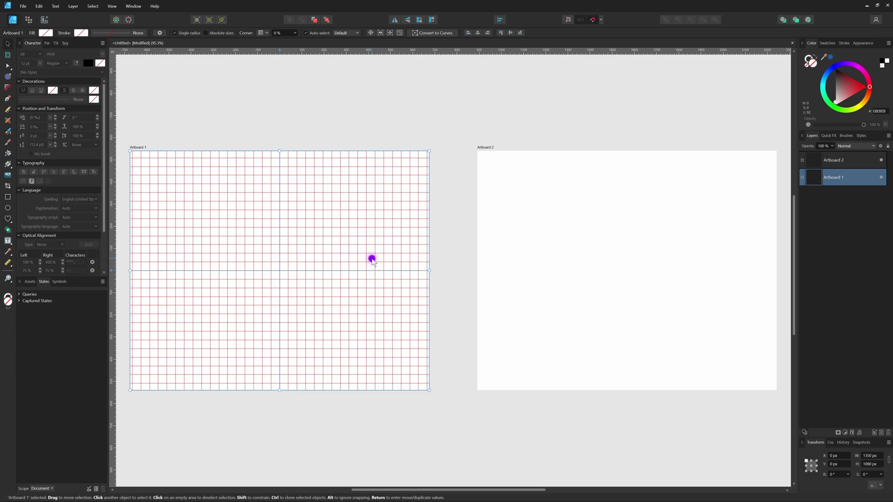
left_click(579, 264)
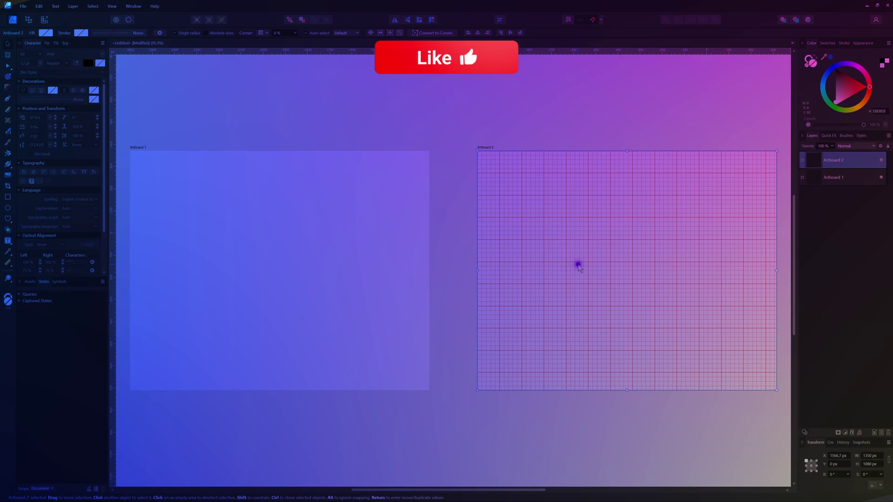
left_click(358, 296)
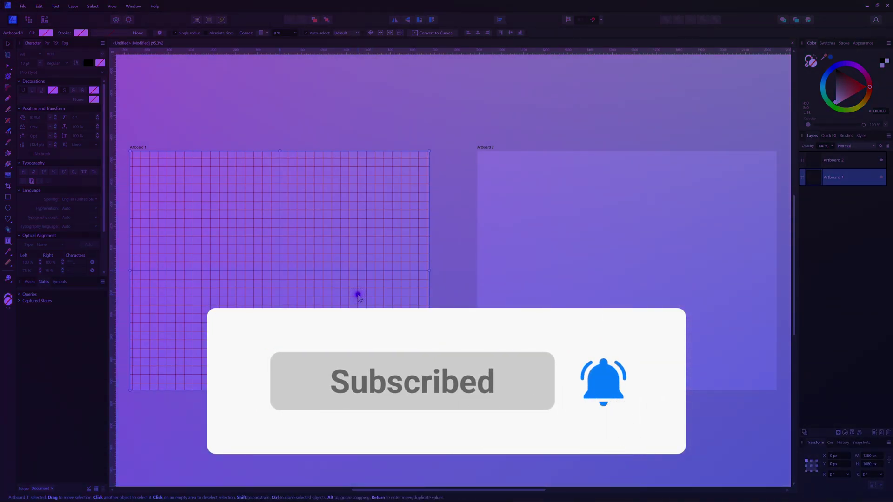